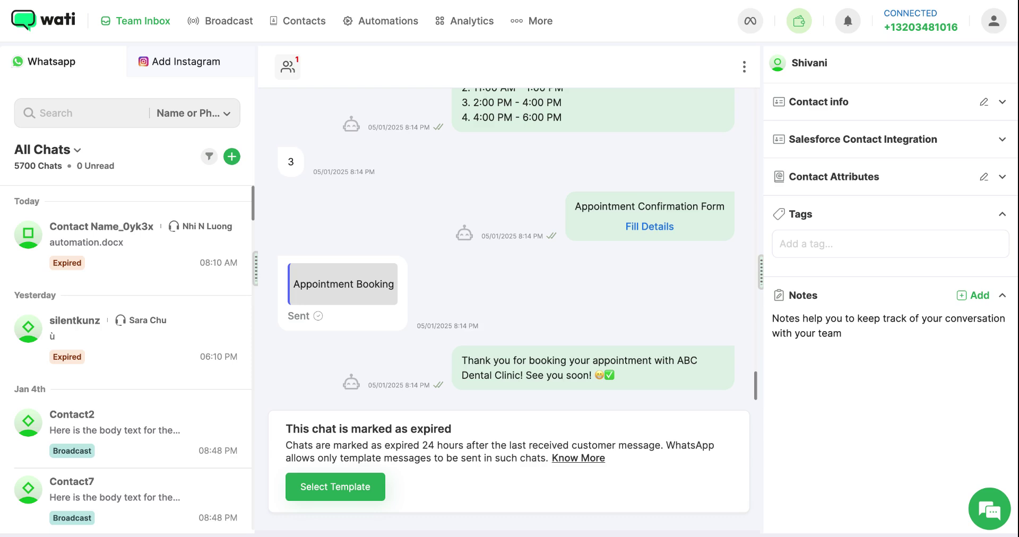
Add a new team named 'Support Team' under User Management > Teams
left_click(420, 174)
left_click(540, 21)
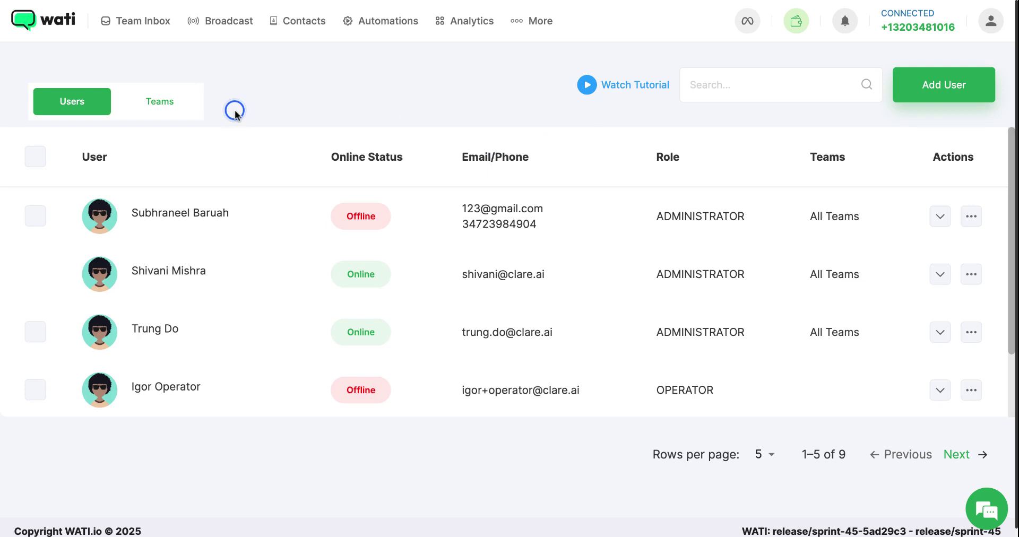
left_click(160, 102)
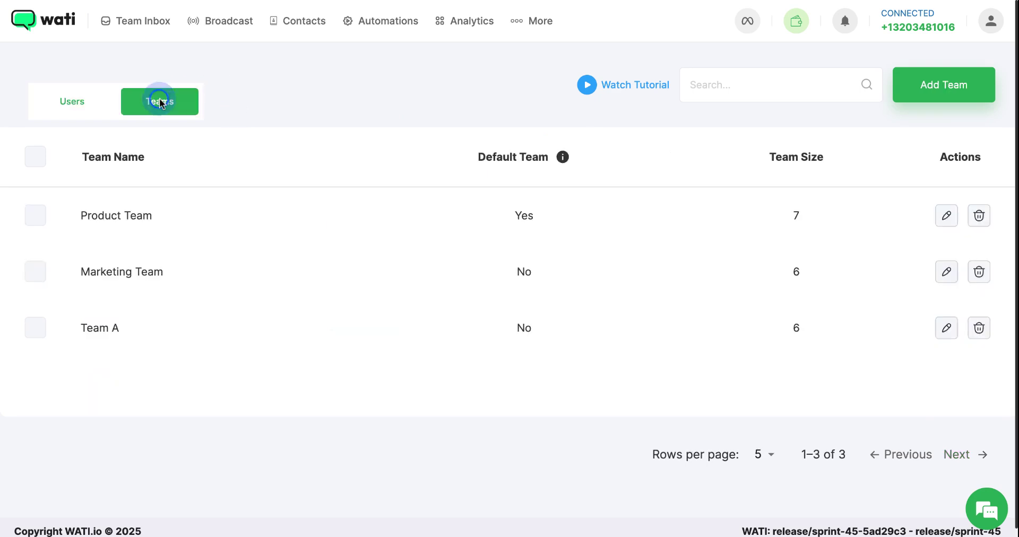
left_click(936, 95)
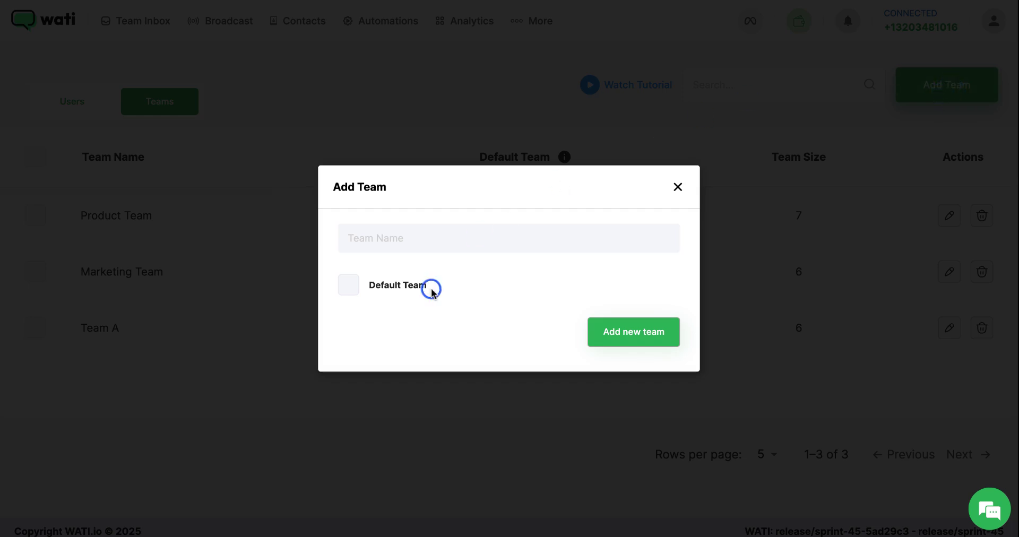
left_click(425, 238)
type("Support Team")
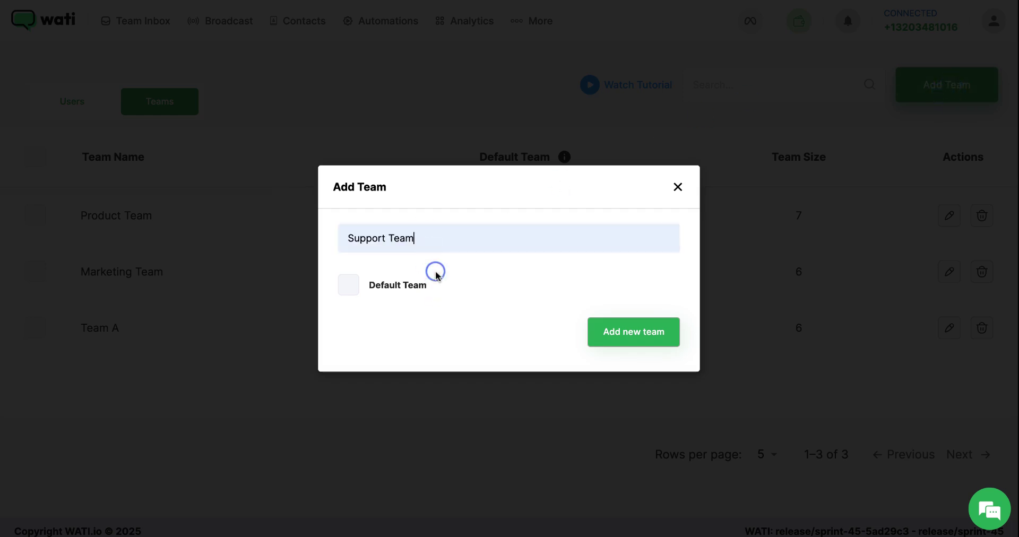
left_click(645, 331)
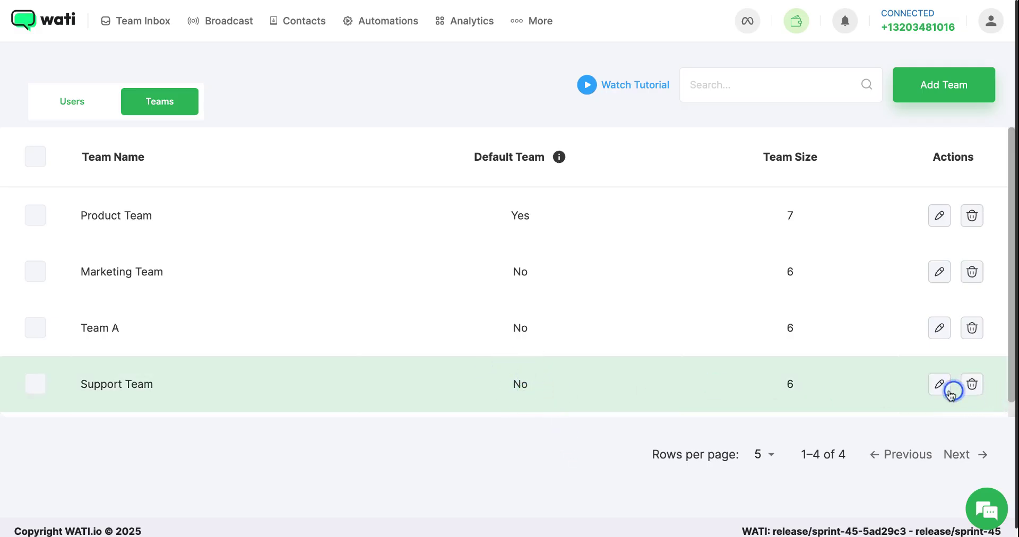
Tick Default Team on Support Team and save, adding no users
left_click(939, 384)
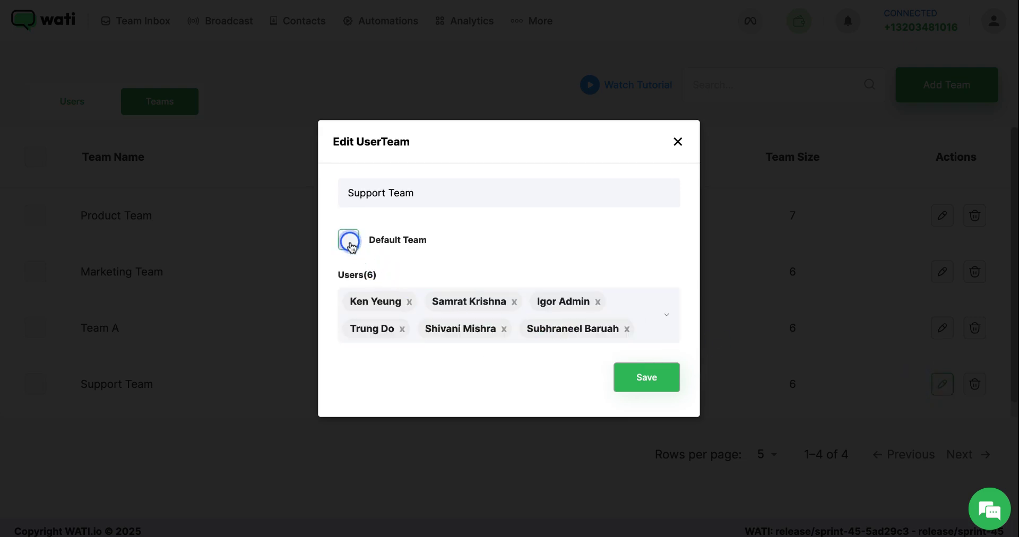
left_click(348, 239)
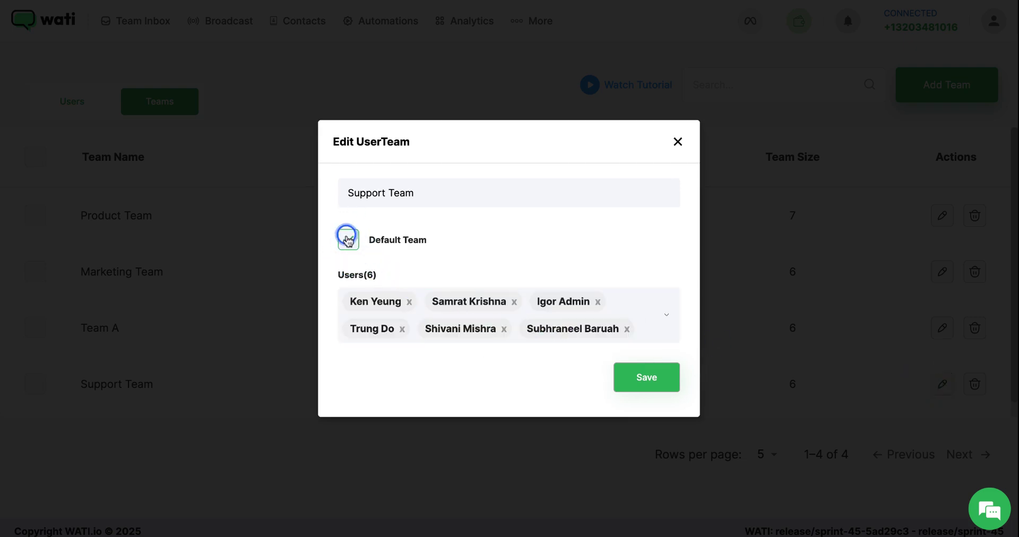
left_click(667, 317)
left_click(667, 318)
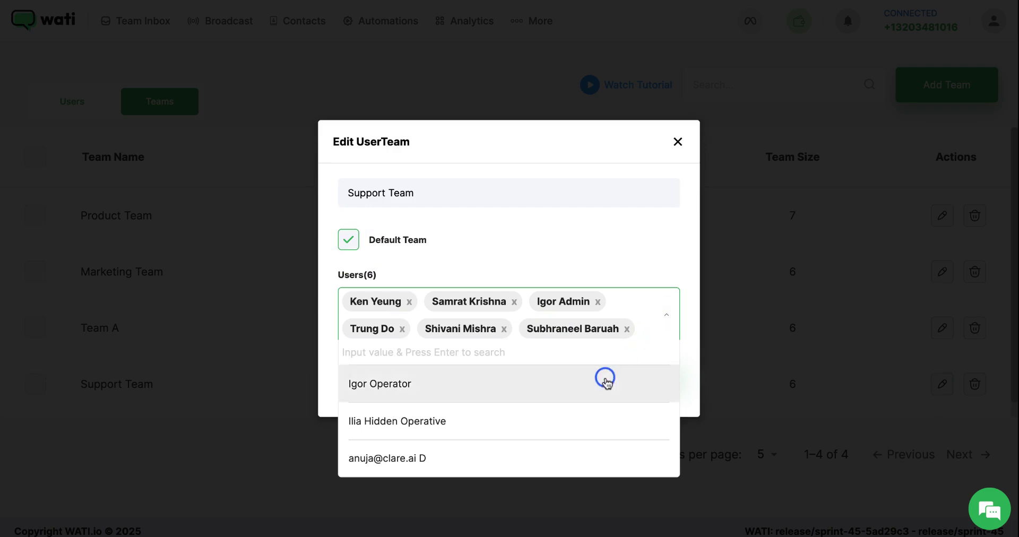
left_click(610, 231)
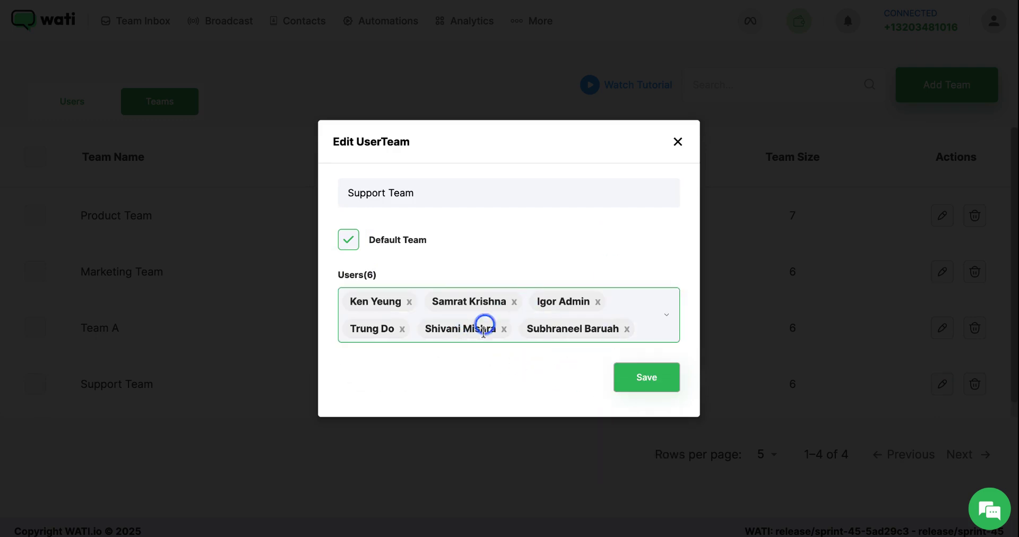
left_click(652, 380)
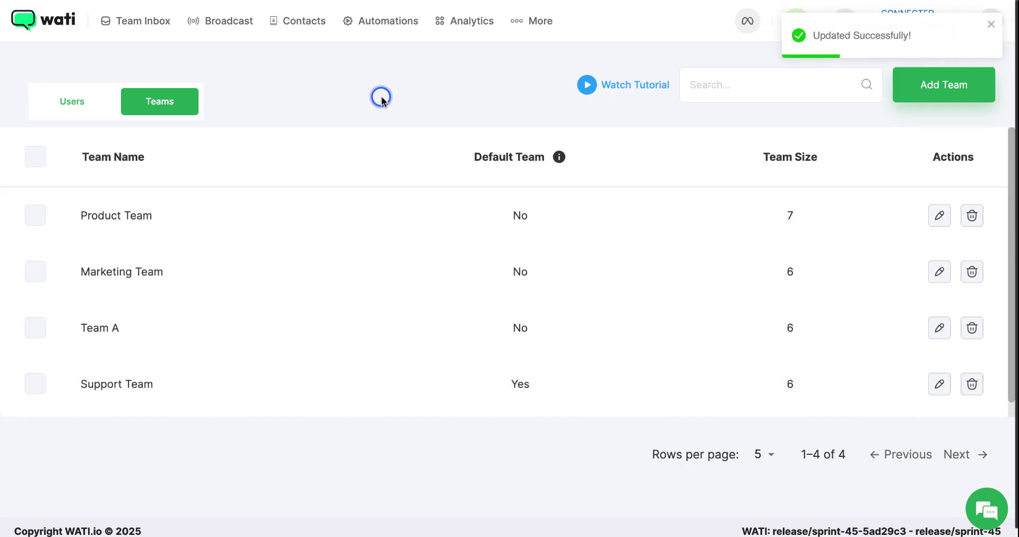
left_click(391, 24)
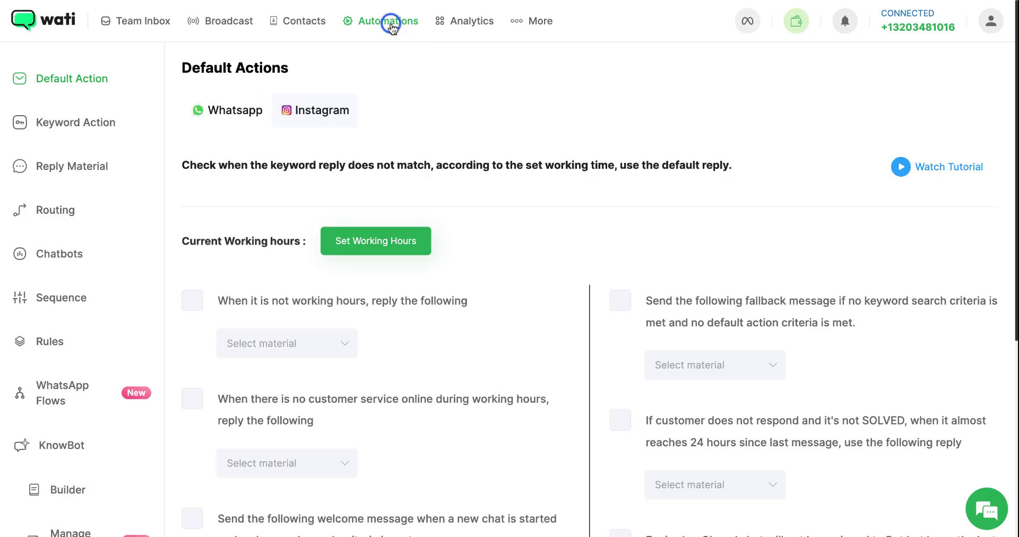
Begin a new keyword action with 'support' as its trigger keyword
left_click(87, 120)
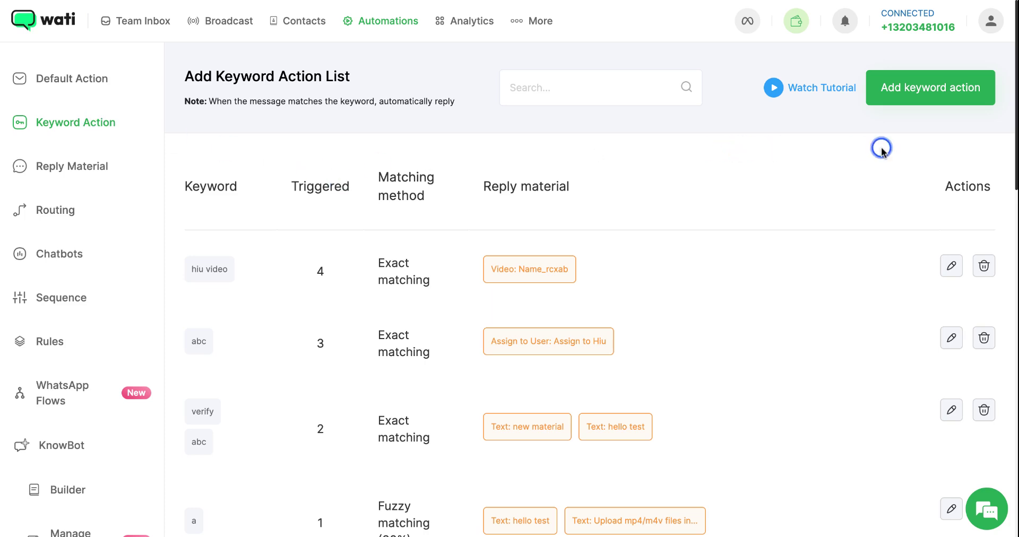
left_click(939, 91)
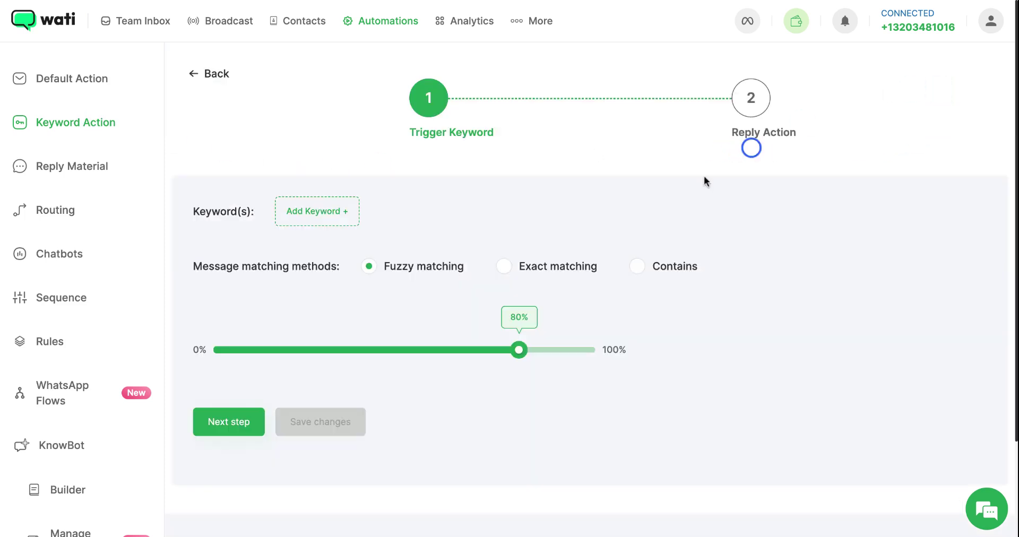
left_click(329, 214)
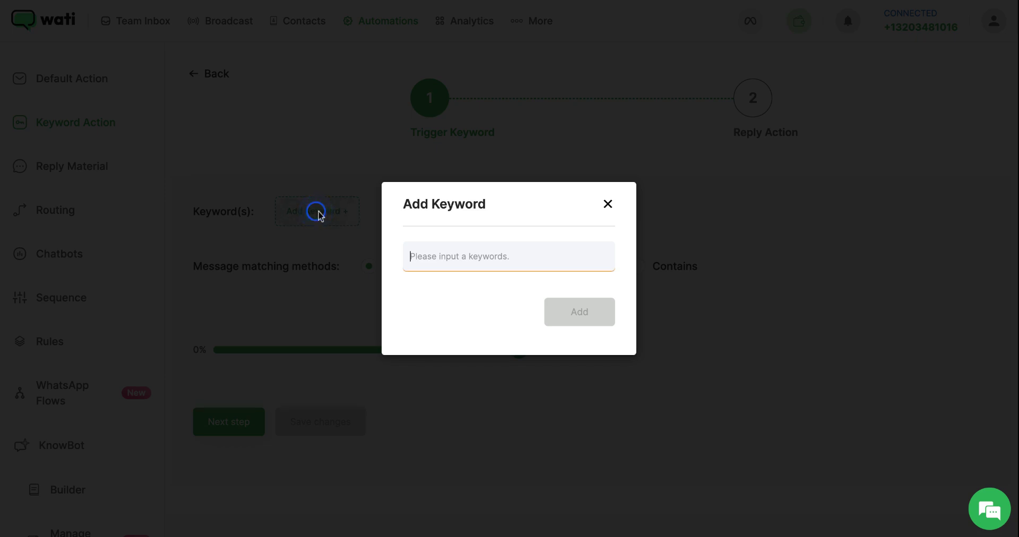
left_click(467, 242)
type("support")
left_click(521, 237)
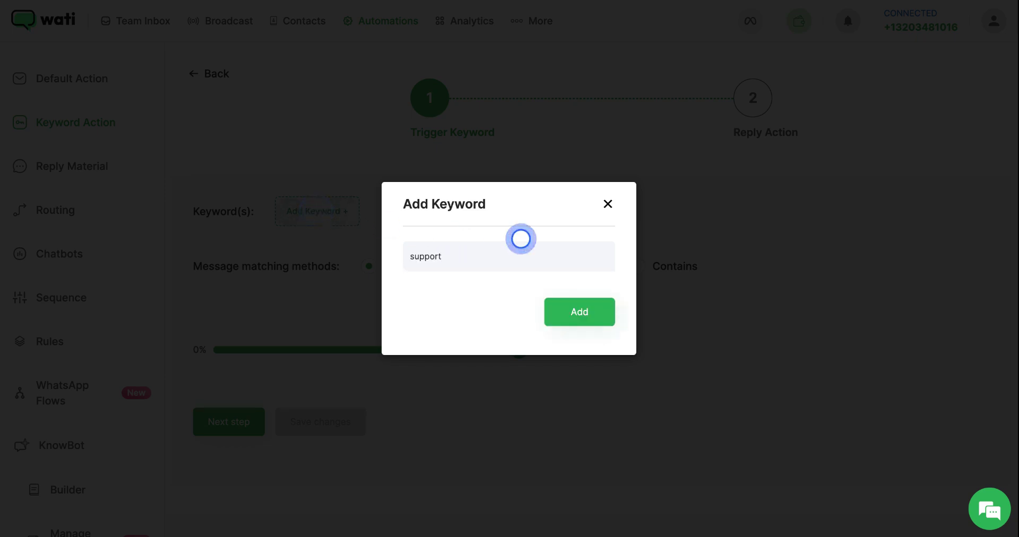
left_click(579, 308)
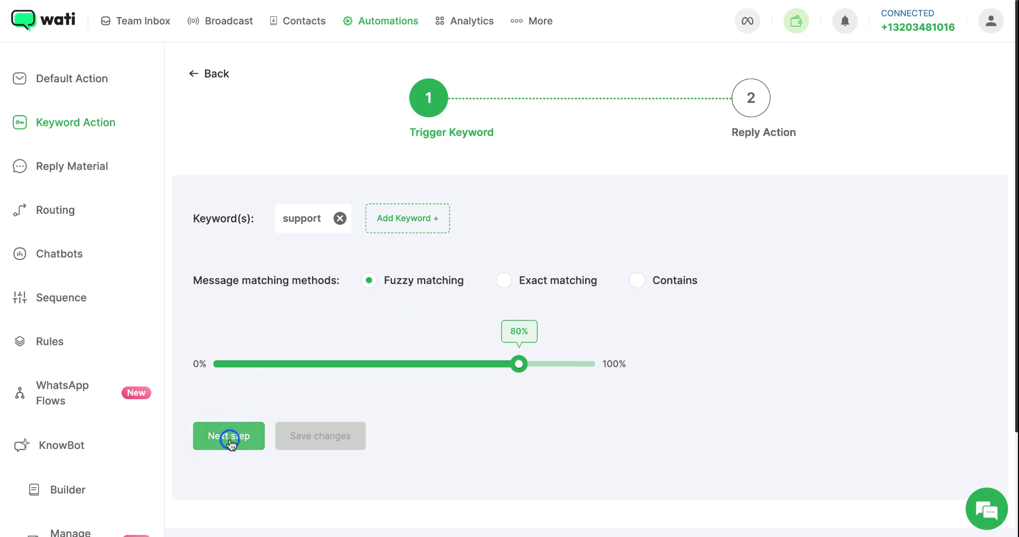
Move to the reply step and choose the Assign to Team reply type
left_click(230, 439)
scroll(234, 456, "down", 2)
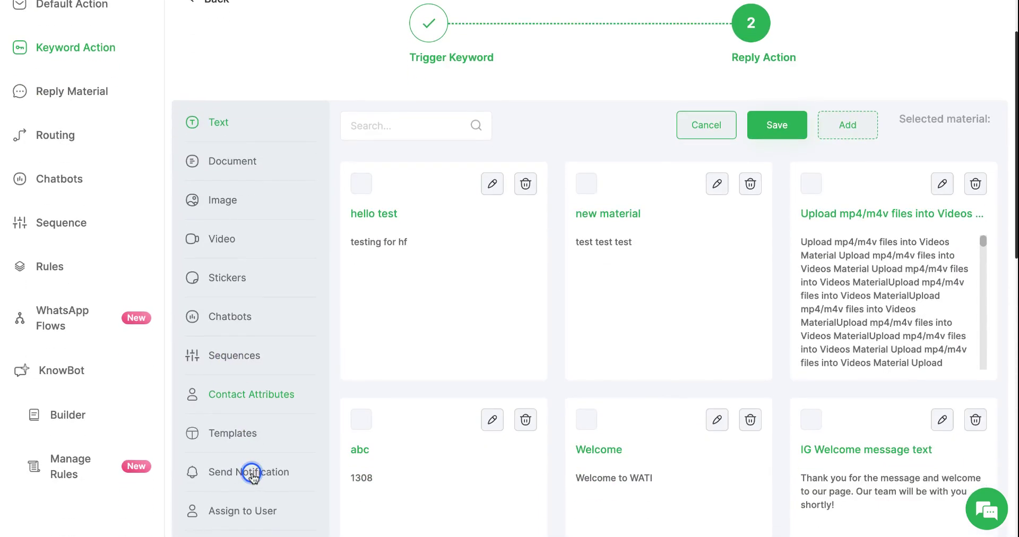
scroll(245, 467, "down", 2)
scroll(240, 434, "down", 1)
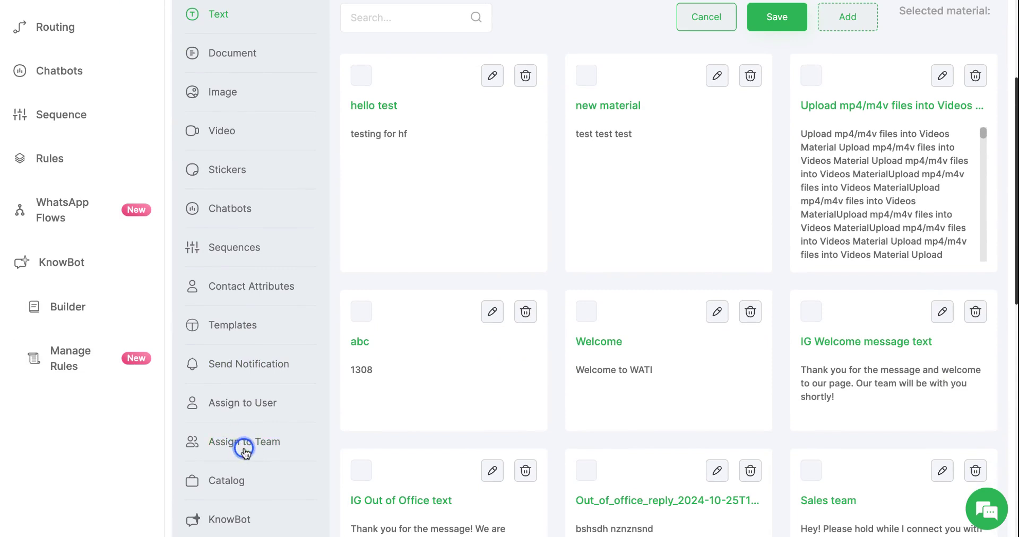
left_click(240, 441)
scroll(517, 414, "up", 3)
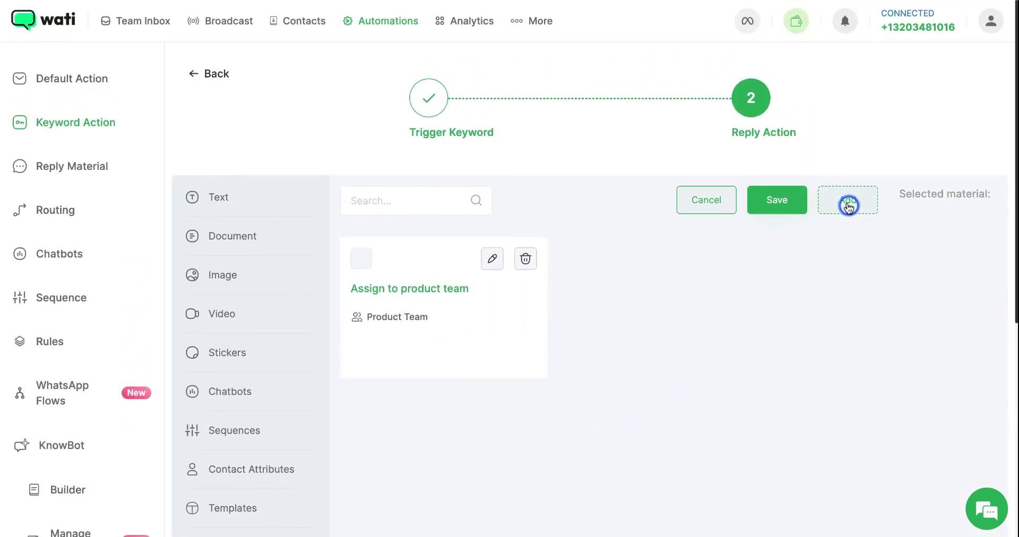
Create routing material 'Assign to support team' that routes to Support Team
left_click(848, 200)
type("A")
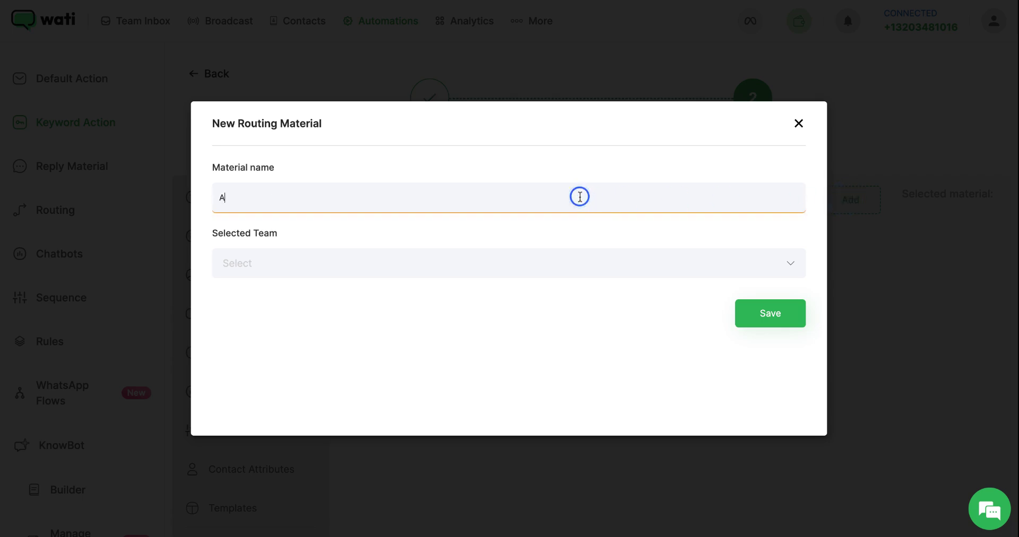
type("ssign t")
type("o supp")
type("ort team")
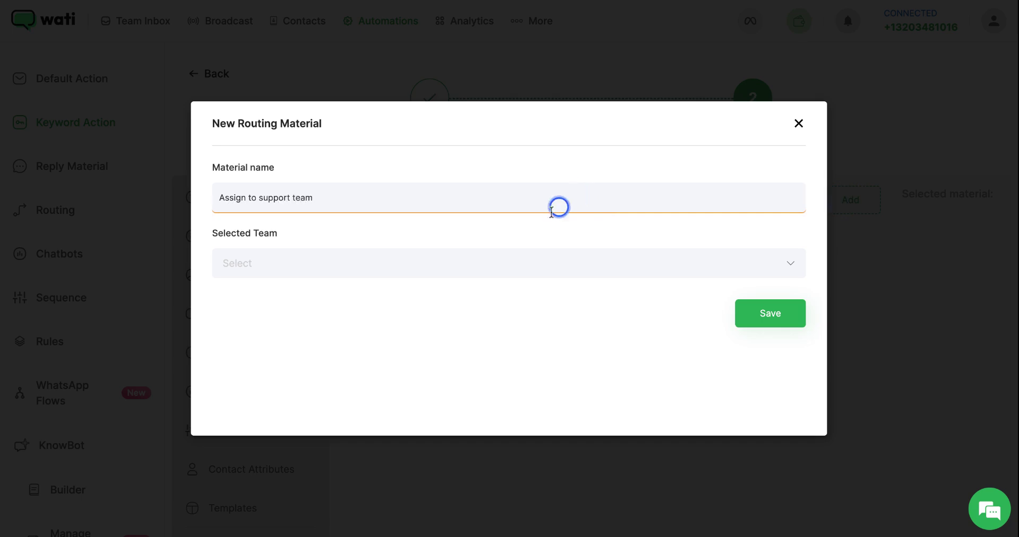
left_click(791, 267)
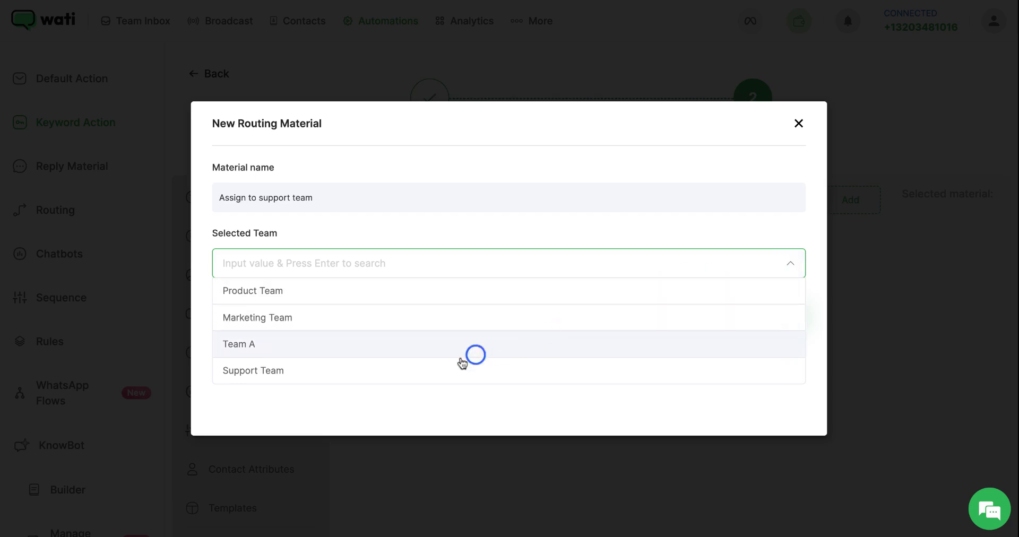
left_click(261, 374)
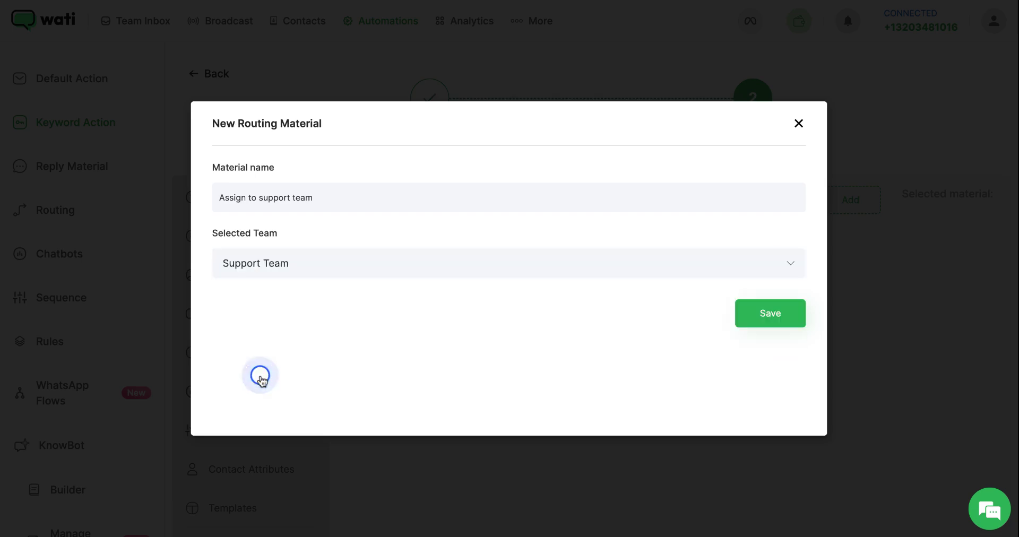
left_click(774, 312)
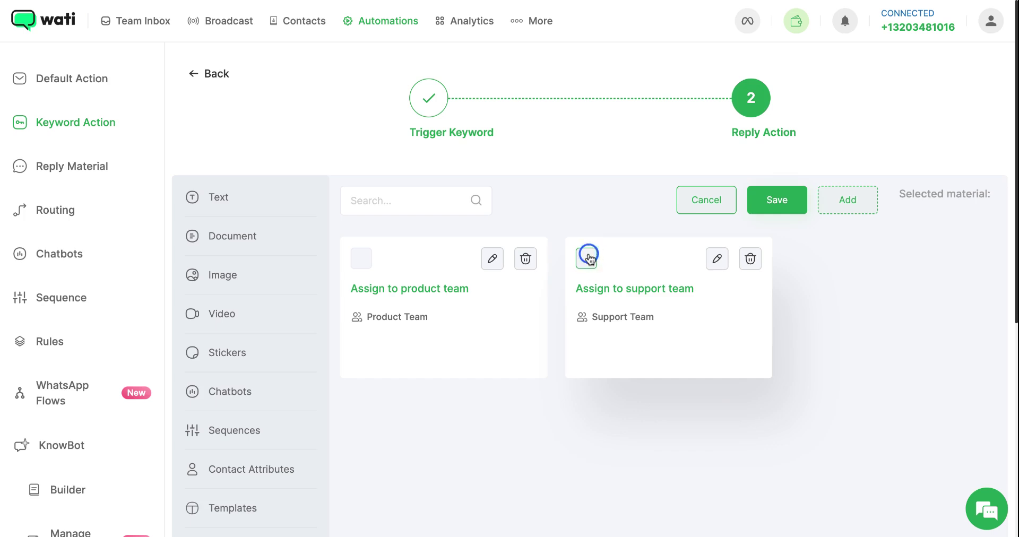
Choose the 'Assign to support team' reply and save the 'support' keyword action
left_click(588, 260)
left_click(673, 204)
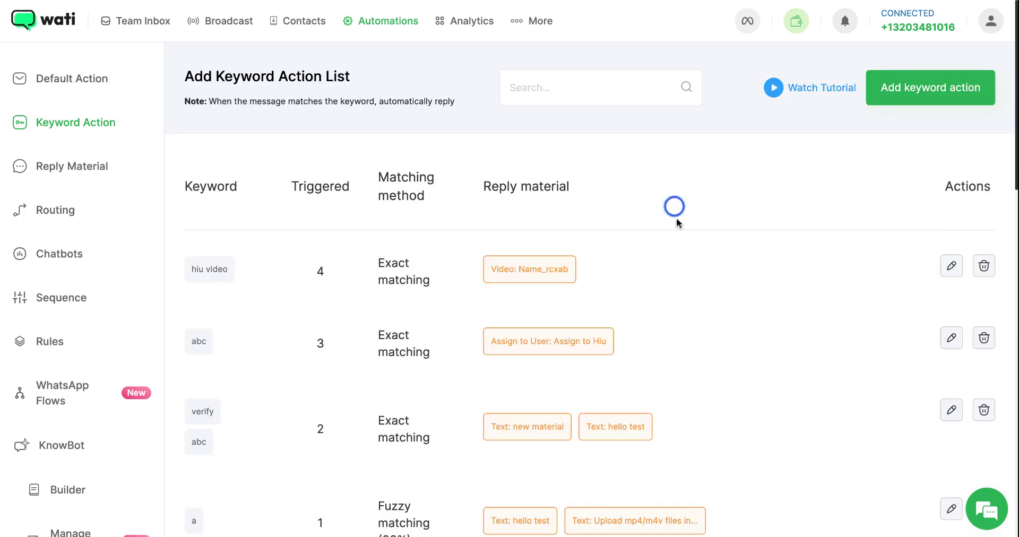
scroll(728, 336, "down", 2)
scroll(729, 339, "down", 8)
scroll(728, 340, "down", 4)
scroll(727, 335, "down", 3)
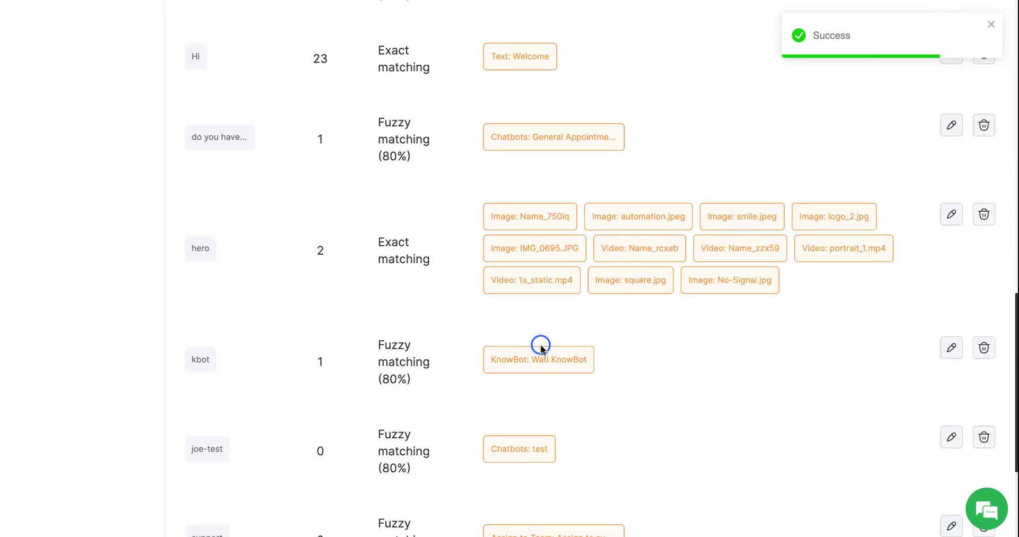
scroll(539, 343, "down", 4)
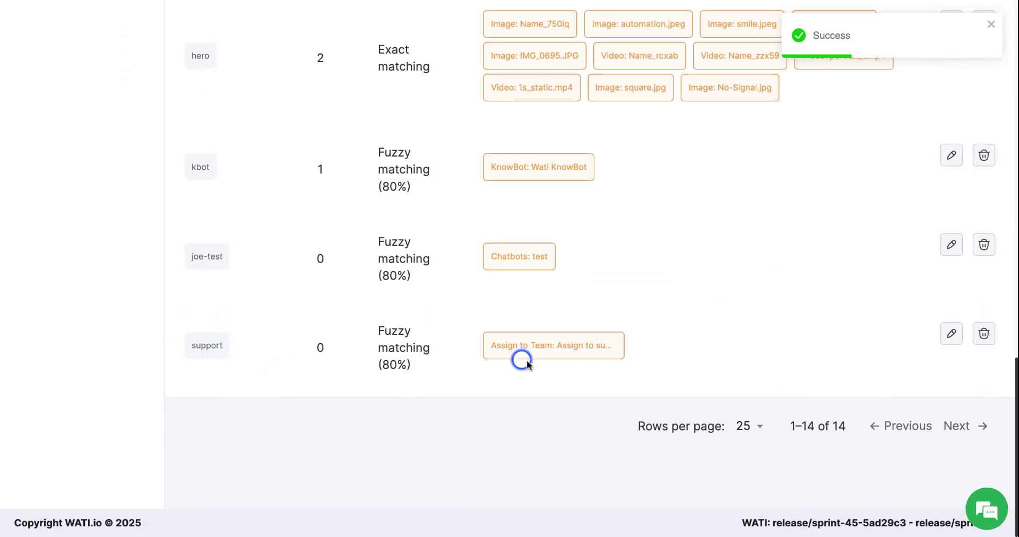
Scroll back to the top of the Keyword Action list
scroll(555, 356, "up", 5)
scroll(789, 478, "down", 3)
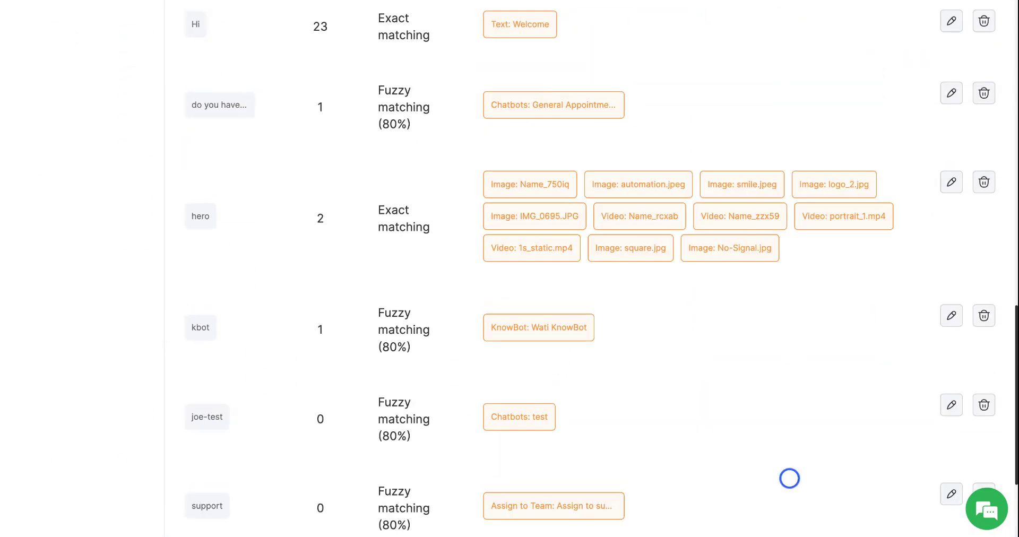
scroll(789, 477, "up", 8)
scroll(789, 478, "up", 5)
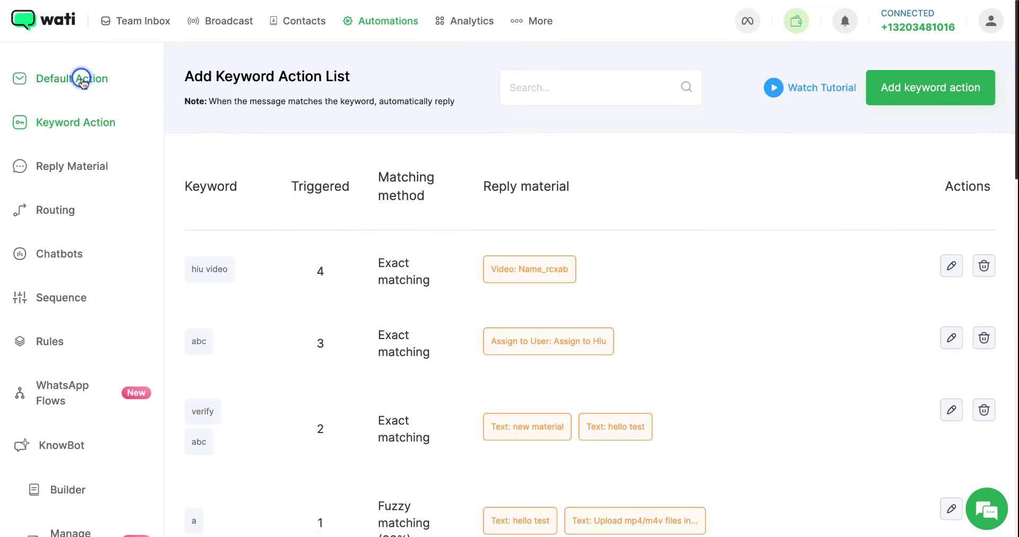
left_click(72, 56)
Enable 'Assign newly opened chats in round robin manner' in Default Action settings
scroll(524, 308, "down", 3)
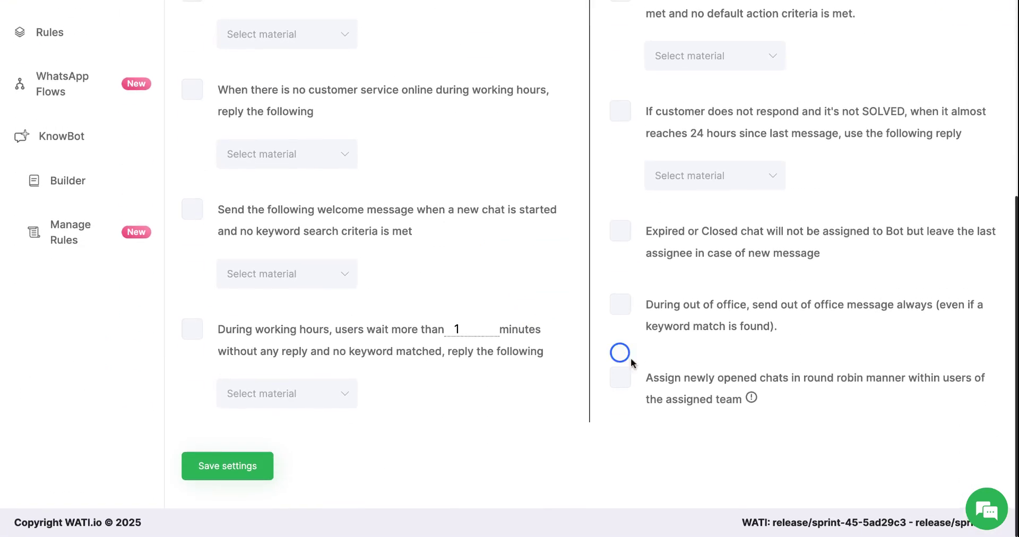
left_click(621, 378)
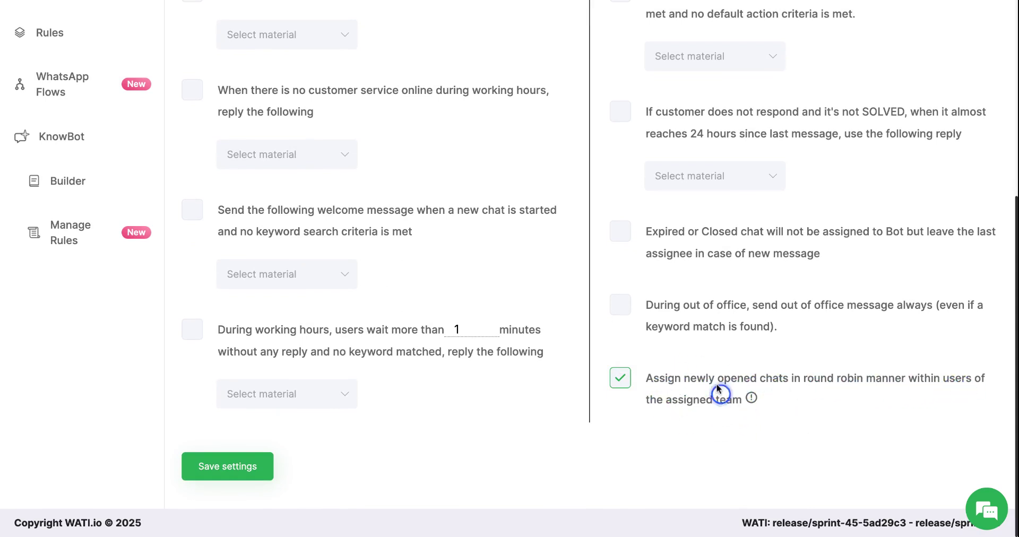
scroll(362, 49, "up", 1)
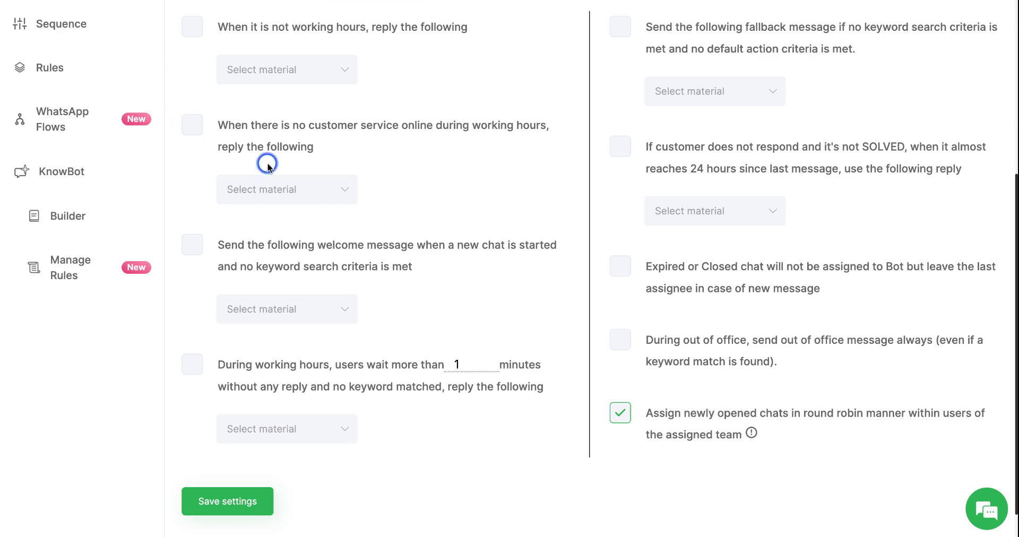
scroll(265, 160, "up", 2)
scroll(266, 159, "up", 2)
scroll(267, 165, "up", 2)
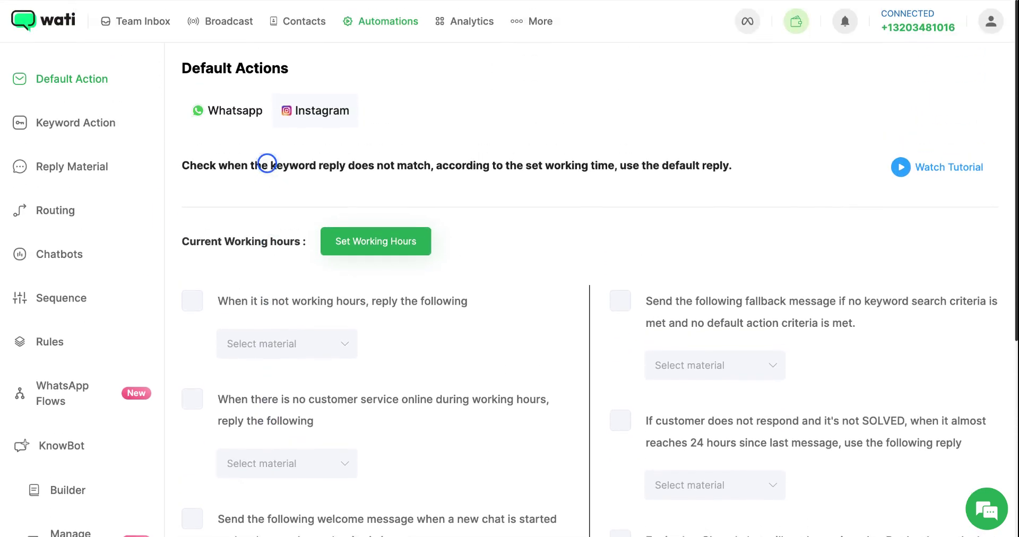
left_click(70, 256)
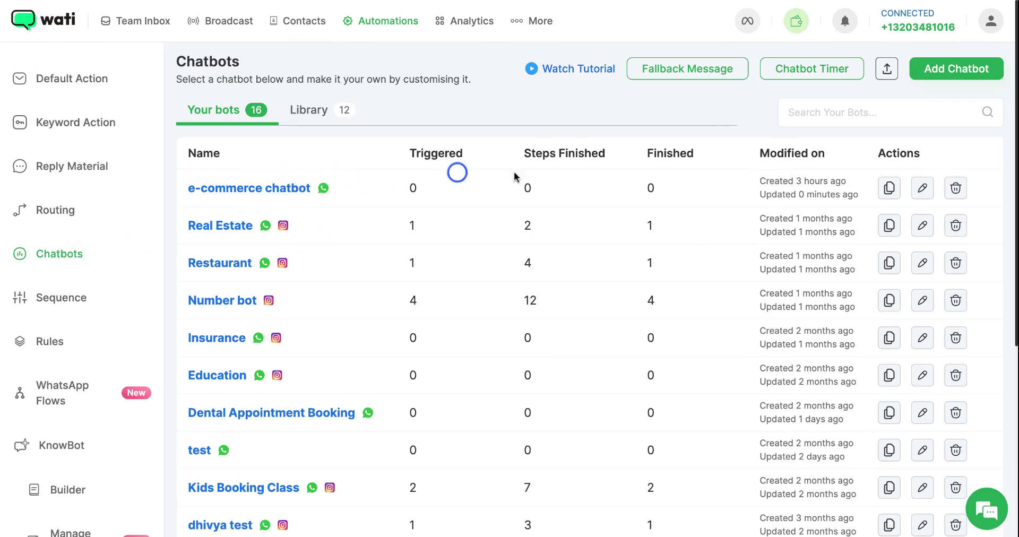
Open the e-commerce chatbot flow and drag a link from its support message step
left_click(922, 189)
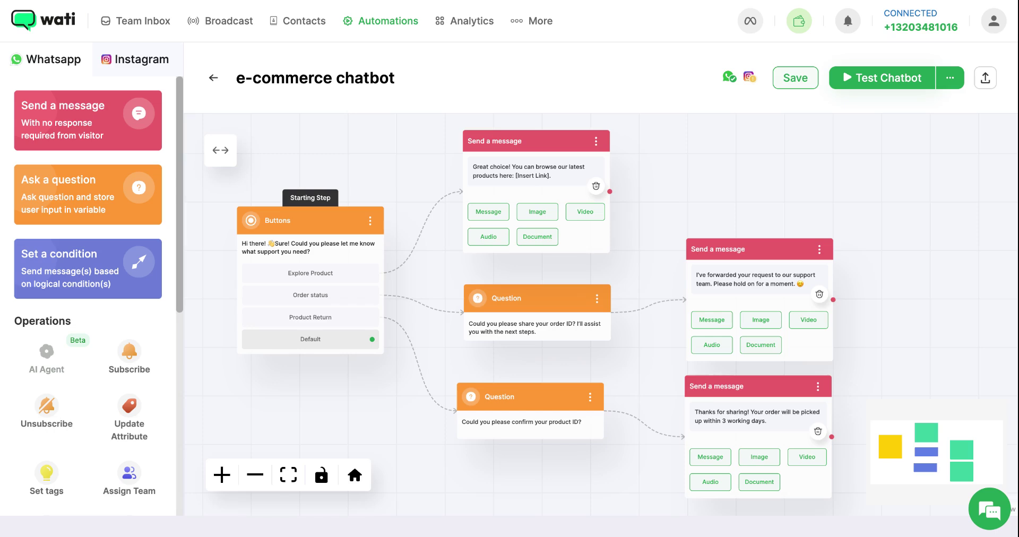
left_click_drag(833, 295, 814, 297)
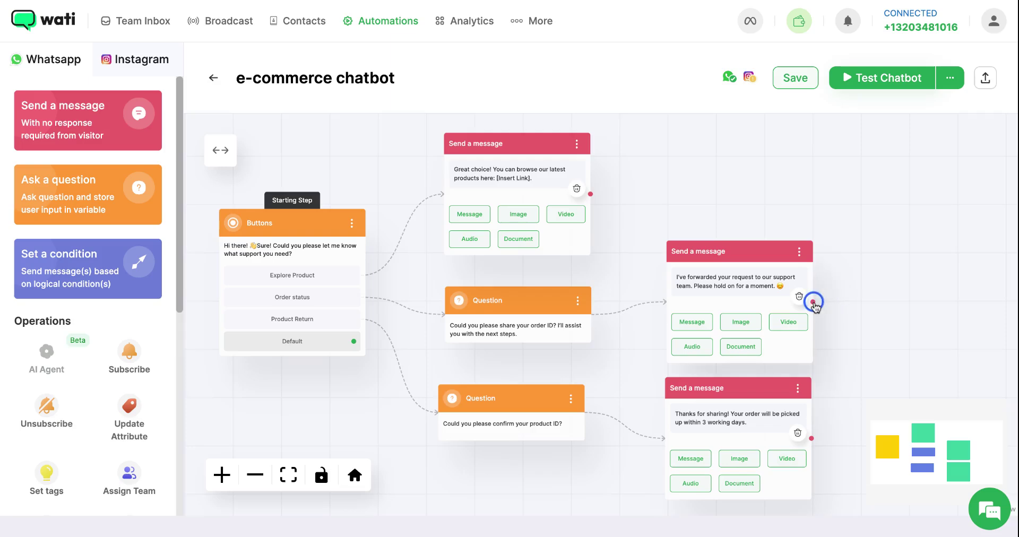
Attach a round-robin Assign Team step to Support Team, save the flow and go back
left_click(884, 301)
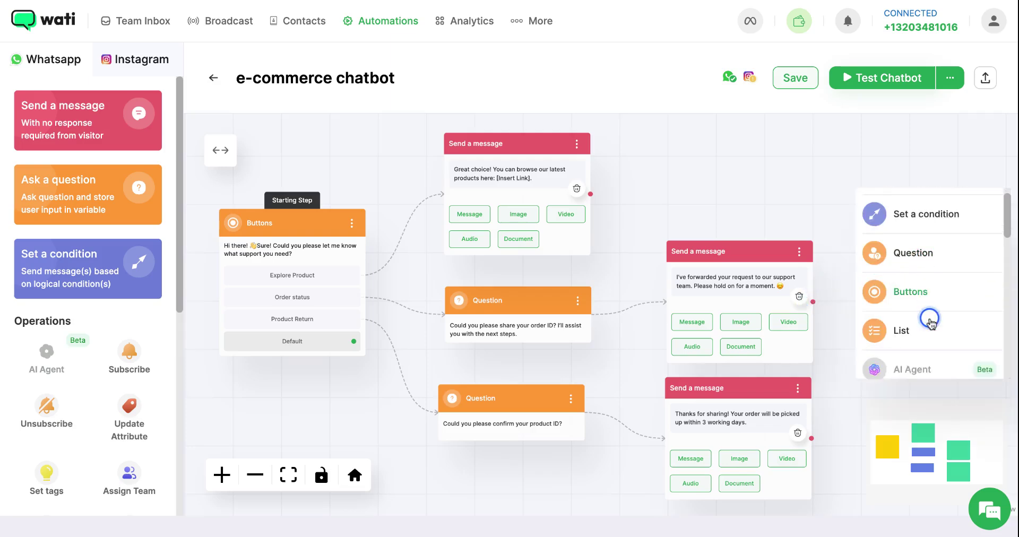
scroll(903, 313, "down", 6)
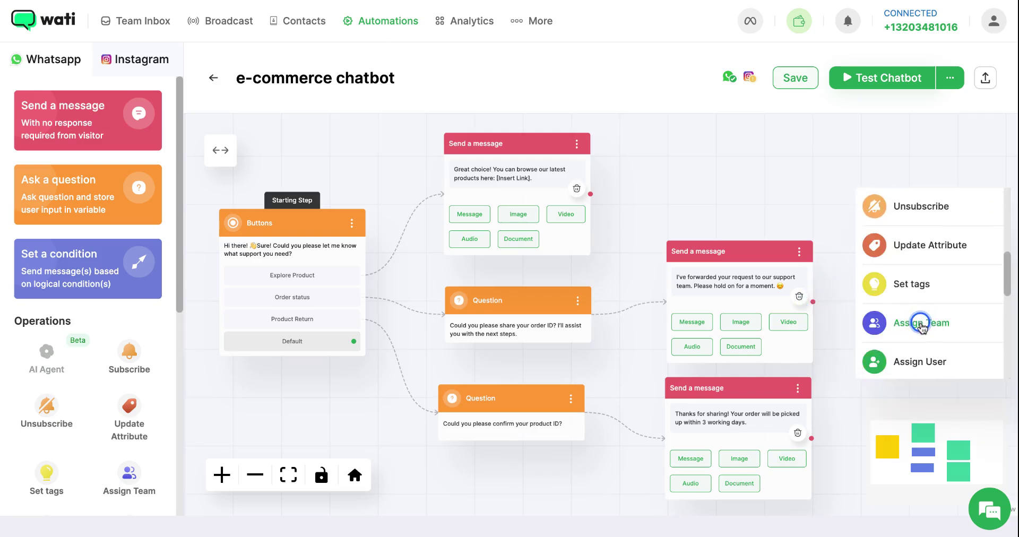
left_click(921, 325)
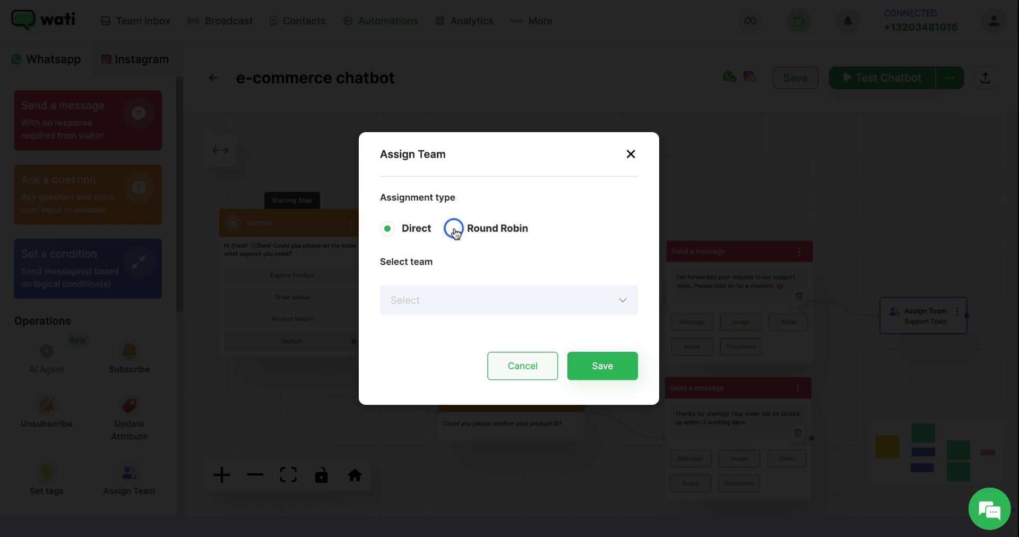
left_click(454, 229)
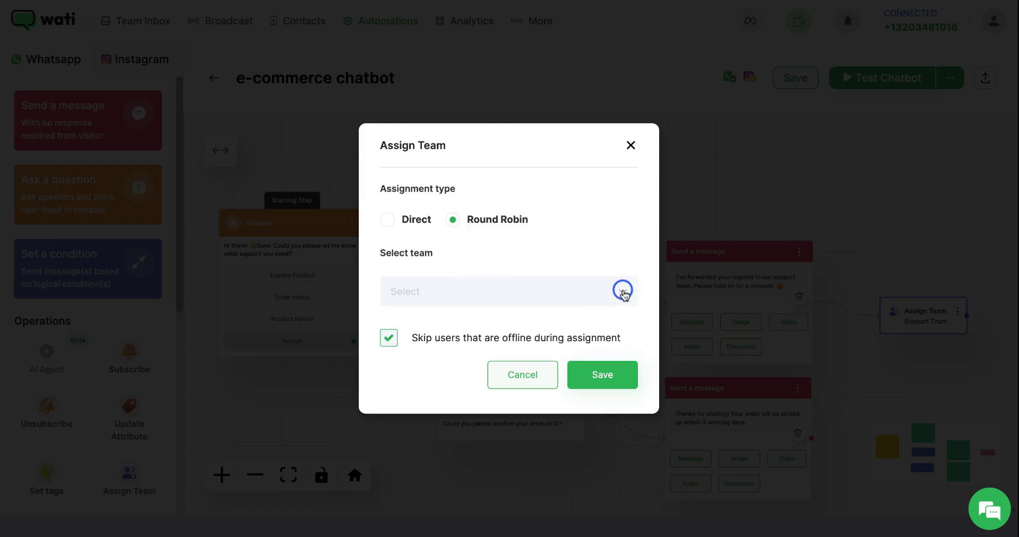
left_click(622, 291)
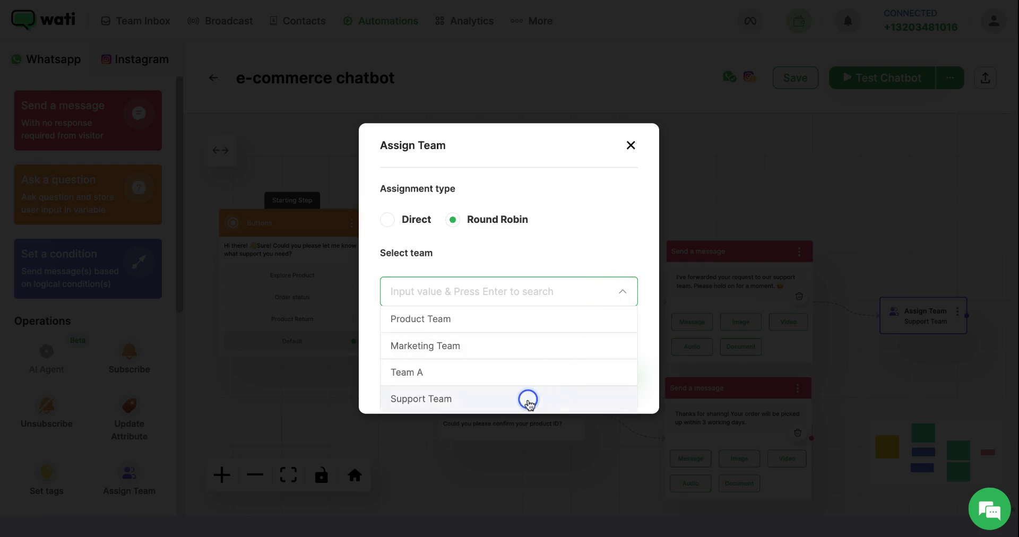
left_click(425, 399)
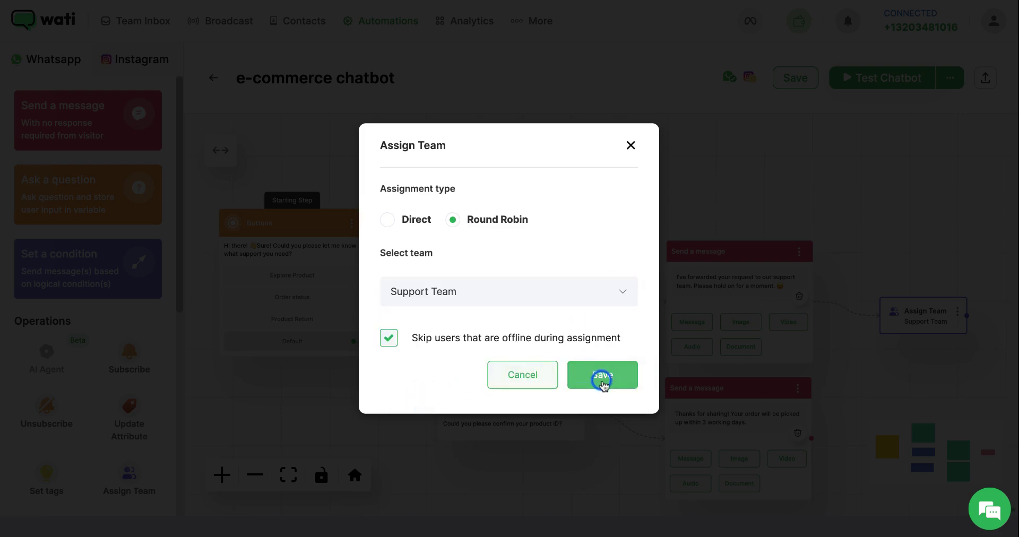
left_click(605, 376)
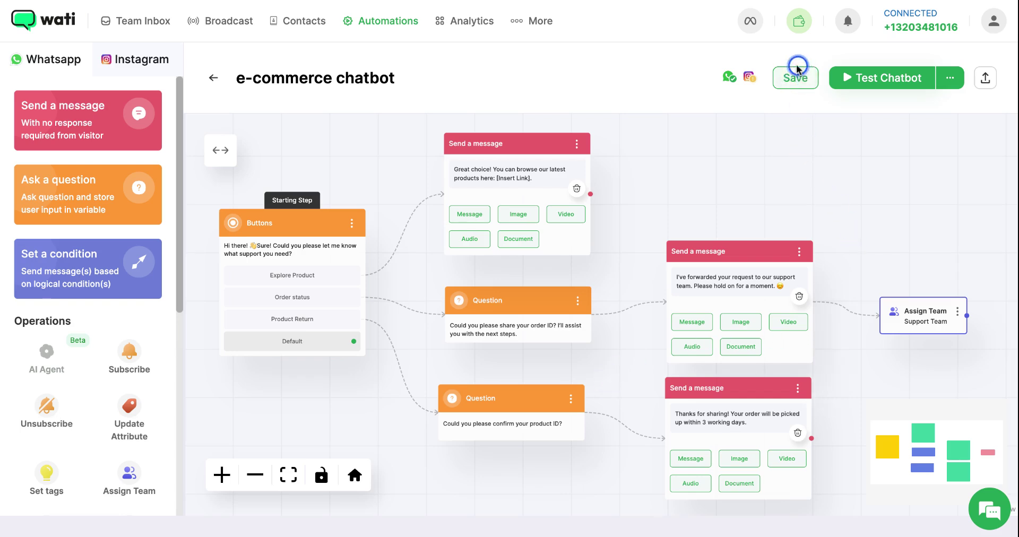
left_click(800, 78)
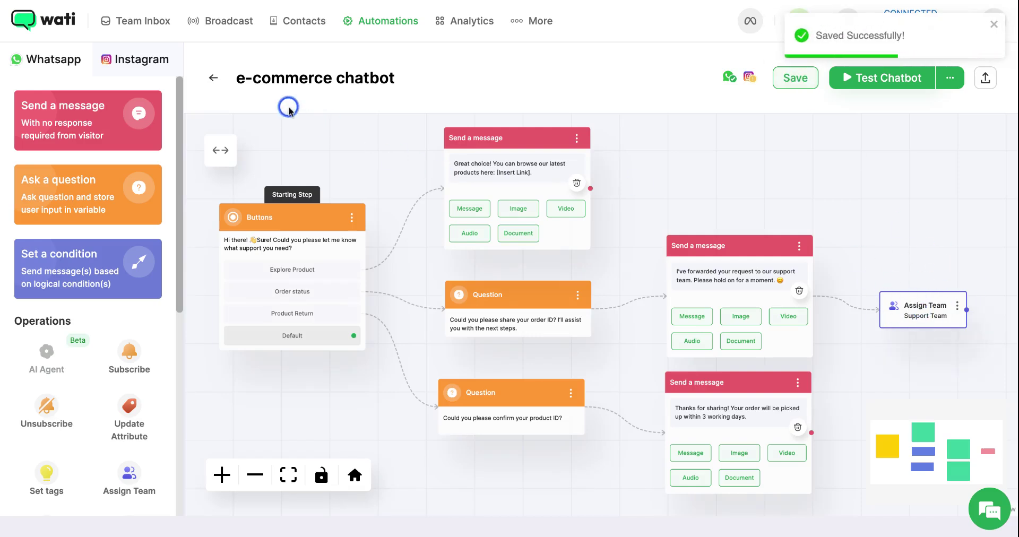
left_click(213, 78)
Start a new keyword action with 'help' as its trigger keyword
left_click(62, 122)
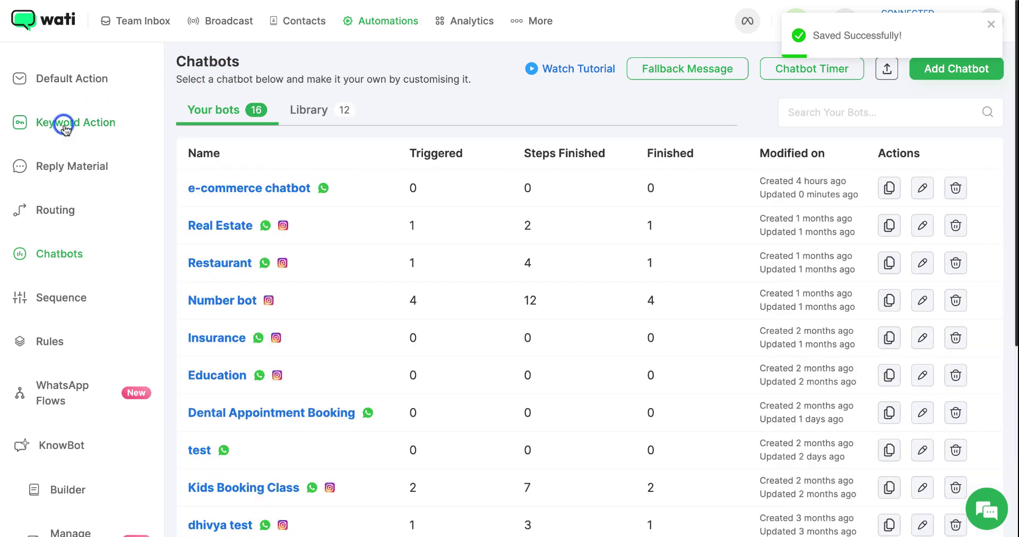
left_click(939, 87)
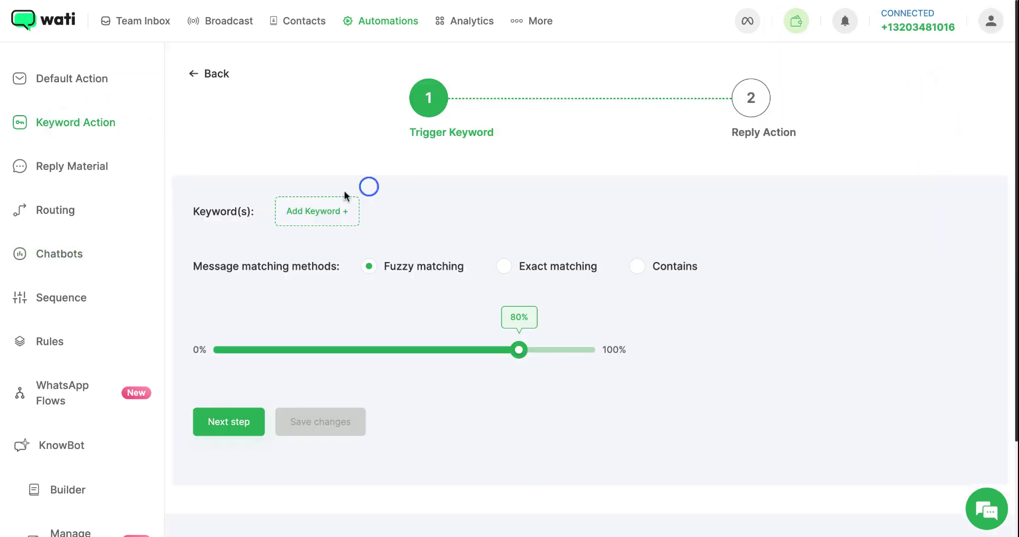
left_click(318, 210)
type("help")
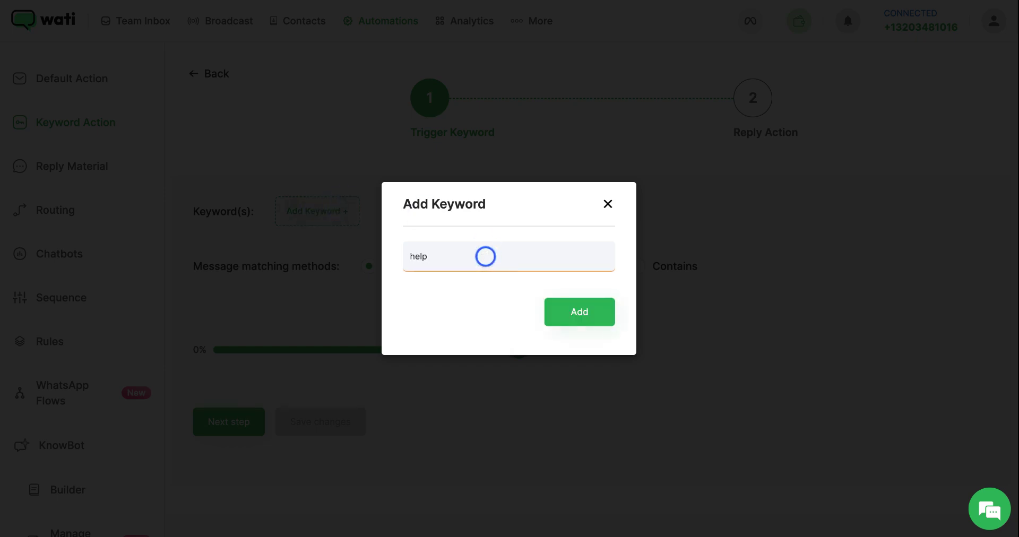
left_click(581, 312)
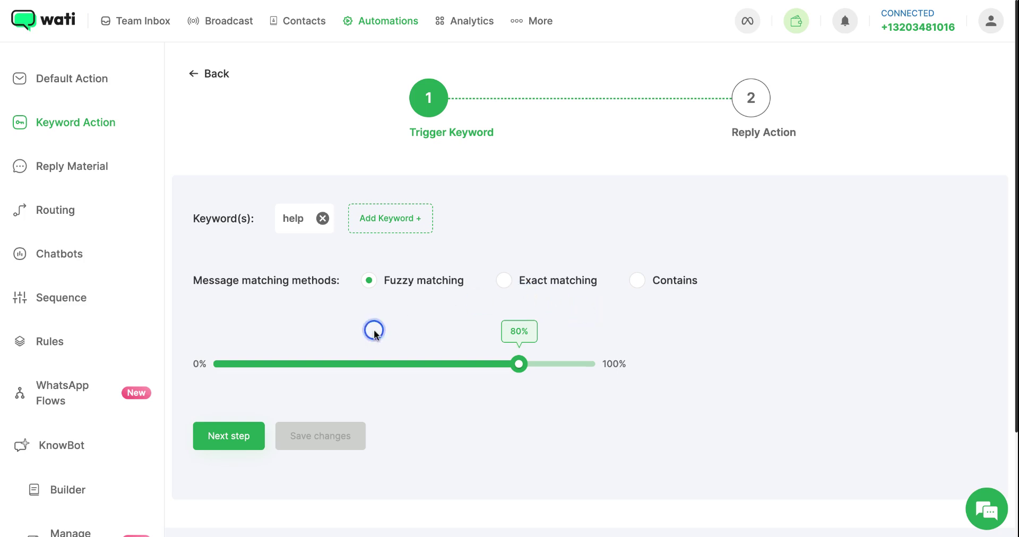
Set the e-commerce chatbot as the 'help' keyword's reply and save
left_click(228, 438)
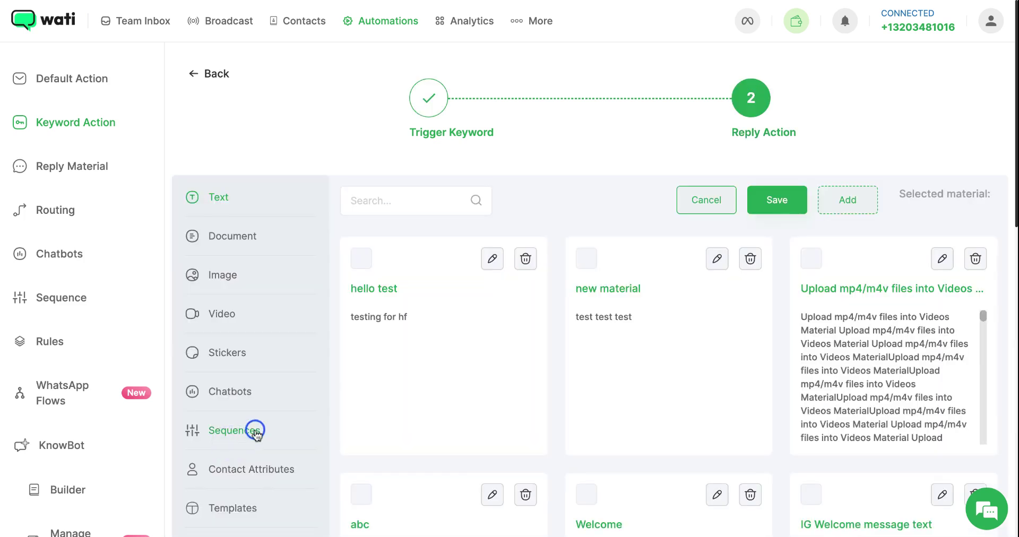
left_click(239, 391)
scroll(610, 405, "down", 2)
scroll(613, 409, "down", 6)
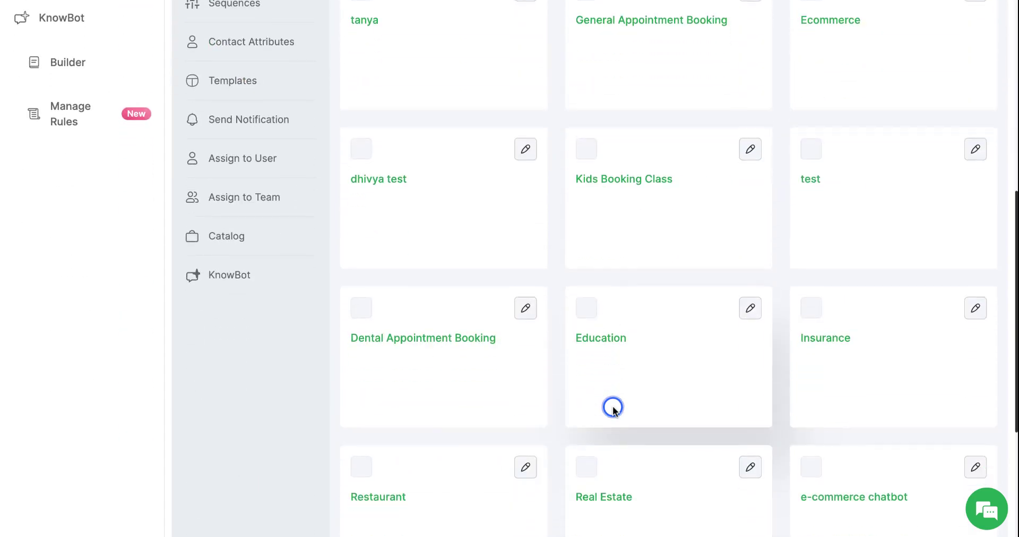
scroll(613, 409, "down", 2)
left_click(810, 347)
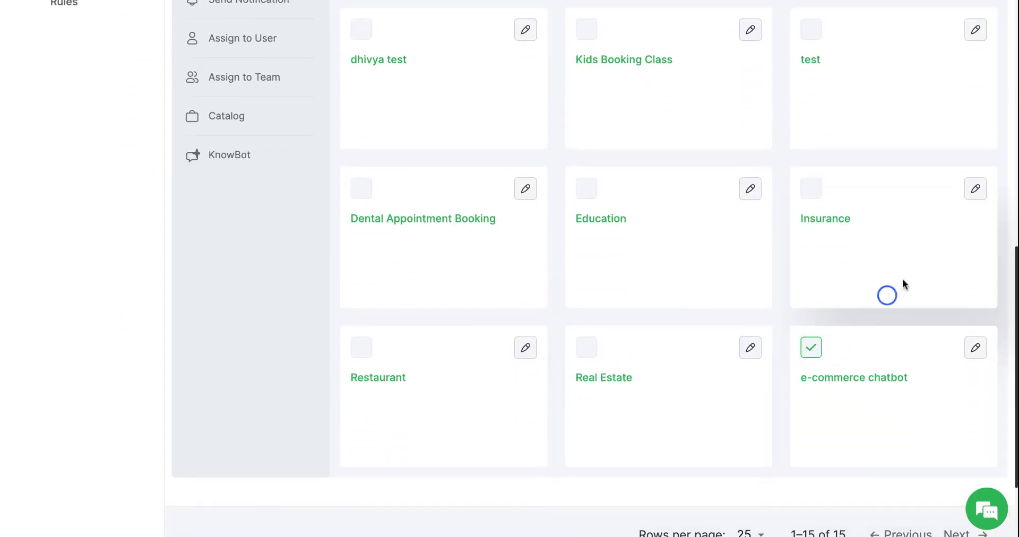
scroll(909, 269, "up", 10)
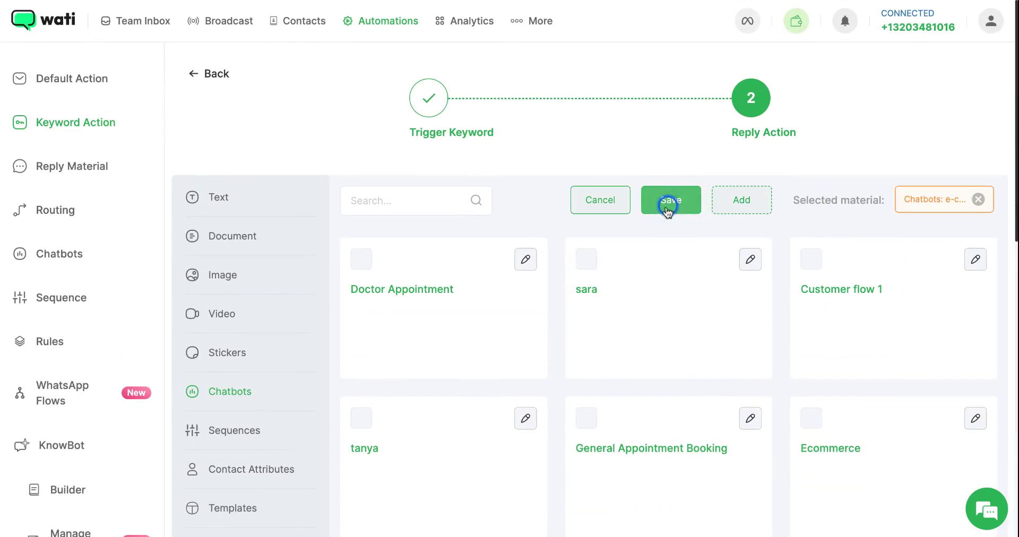
left_click(663, 201)
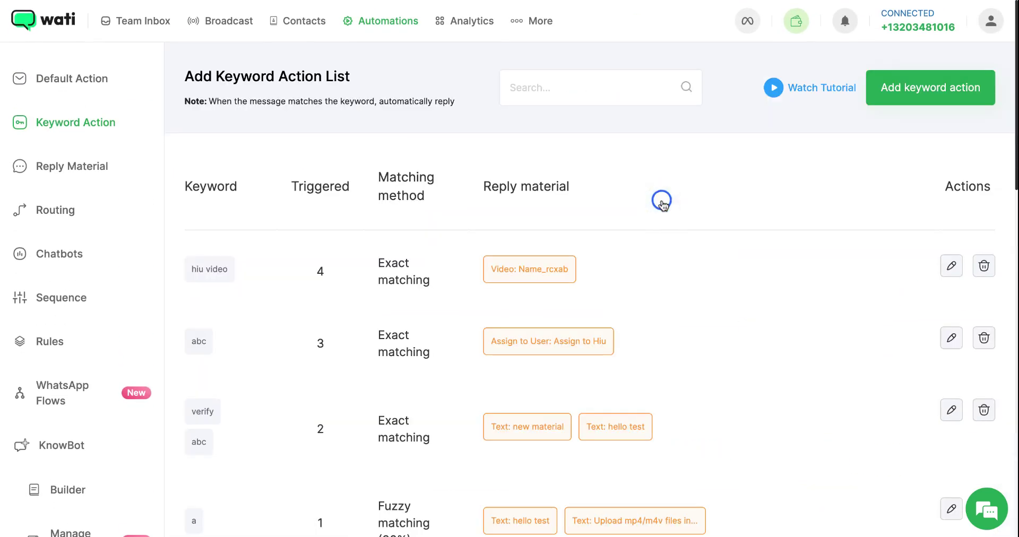